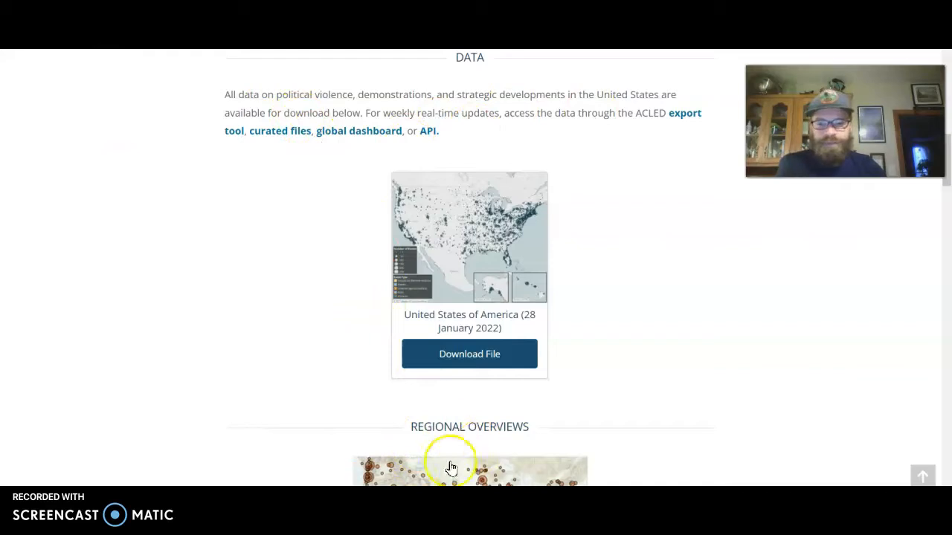
# Step: Switch to the USA_2020_2022_Feb04 workbook in Excel and examine its columns from the event fields through the coordinates to the notes
pyautogui.moveTo(380, 513)
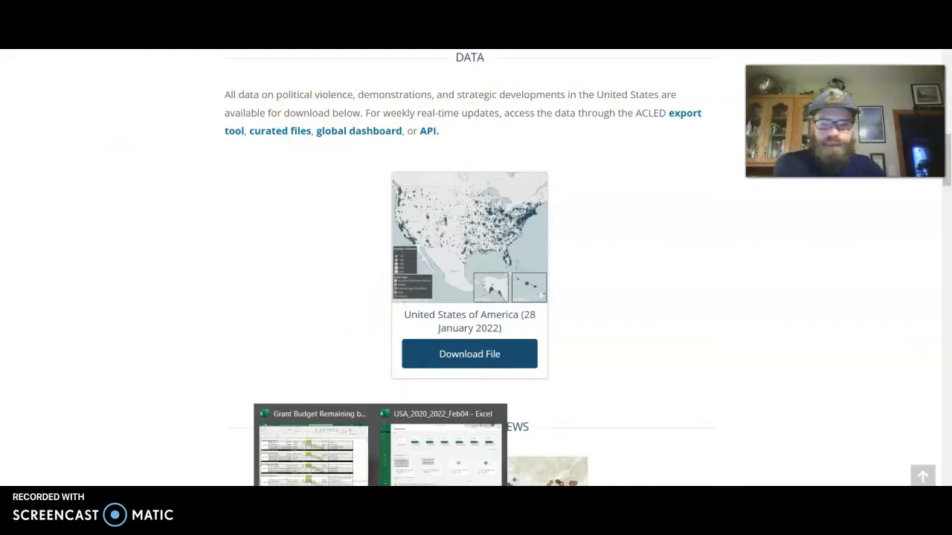
pyautogui.click(392, 463)
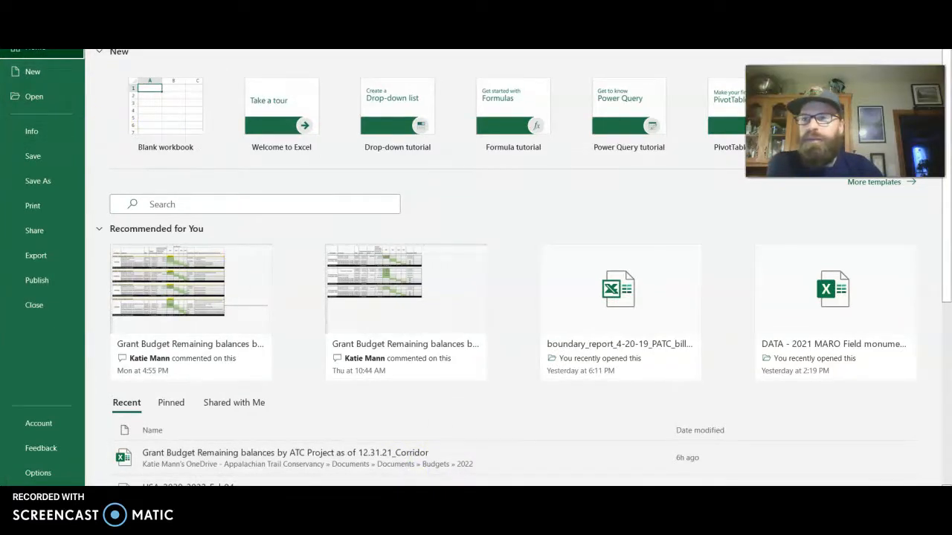
pyautogui.press('Escape')
pyautogui.moveTo(852, 476); pyautogui.dragTo(587, 475)
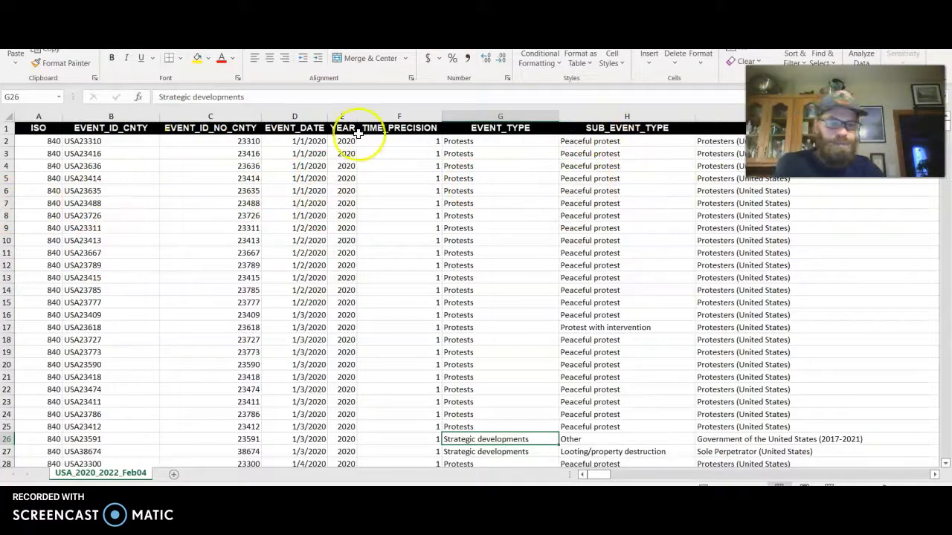
pyautogui.moveTo(606, 479); pyautogui.dragTo(801, 478)
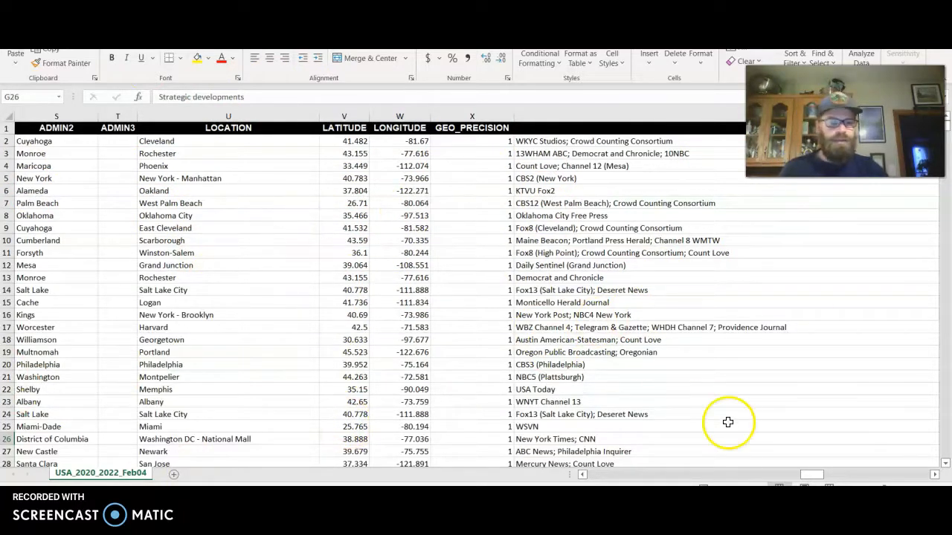
pyautogui.moveTo(826, 482); pyautogui.dragTo(919, 473)
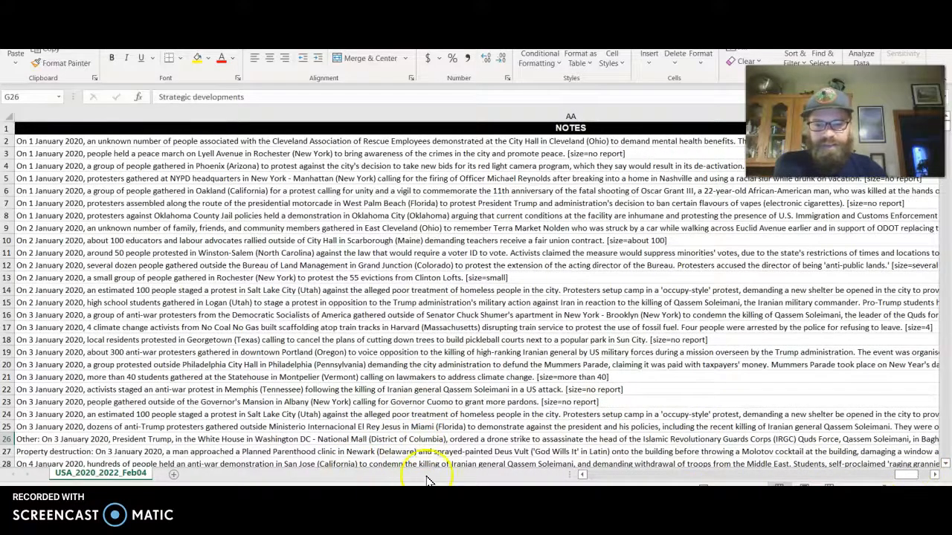
# Step: Switch to the ArcGIS Pro project containing the ACLED_2020 layers
pyautogui.moveTo(442, 488)
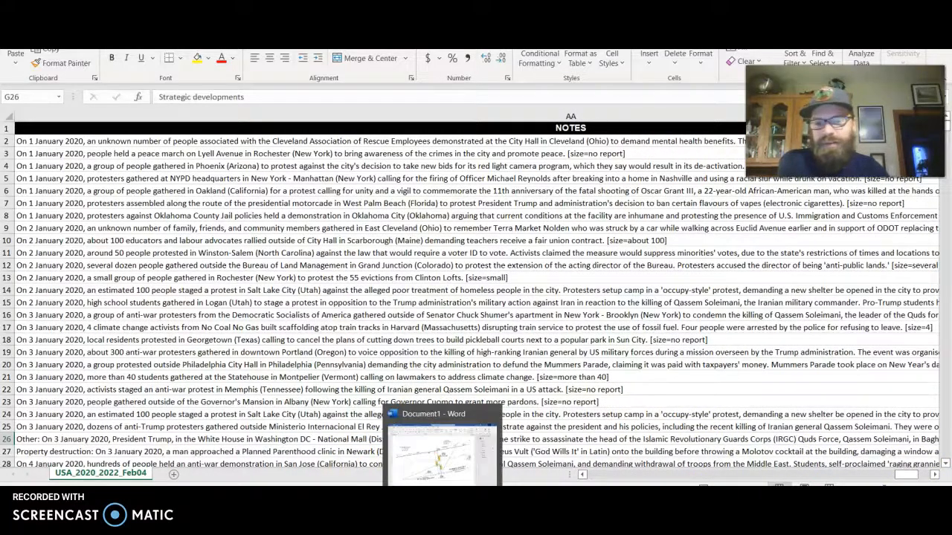
pyautogui.click(412, 488)
pyautogui.click(7, 303)
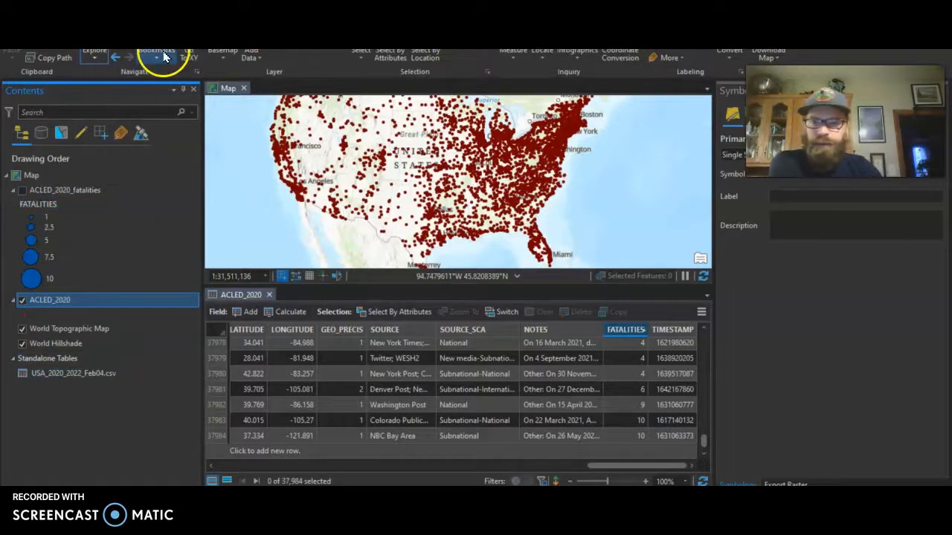
# Step: Display the XY data of USA_2020_2022_Feb04.csv as points with LONGITUDE as X, LATITUDE as Y and the GCS_WGS_1984 coordinate system
pyautogui.rightClick(52, 382)
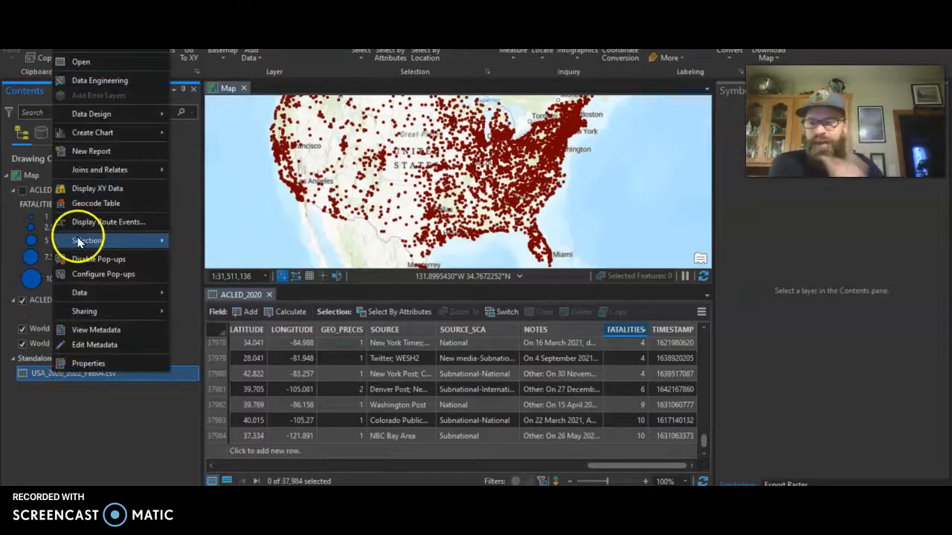
pyautogui.click(97, 191)
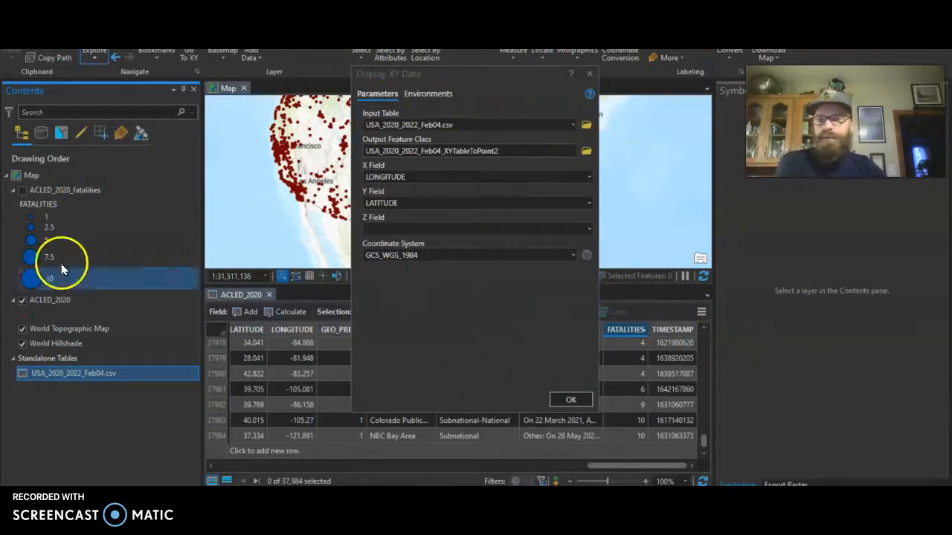
pyautogui.click(577, 404)
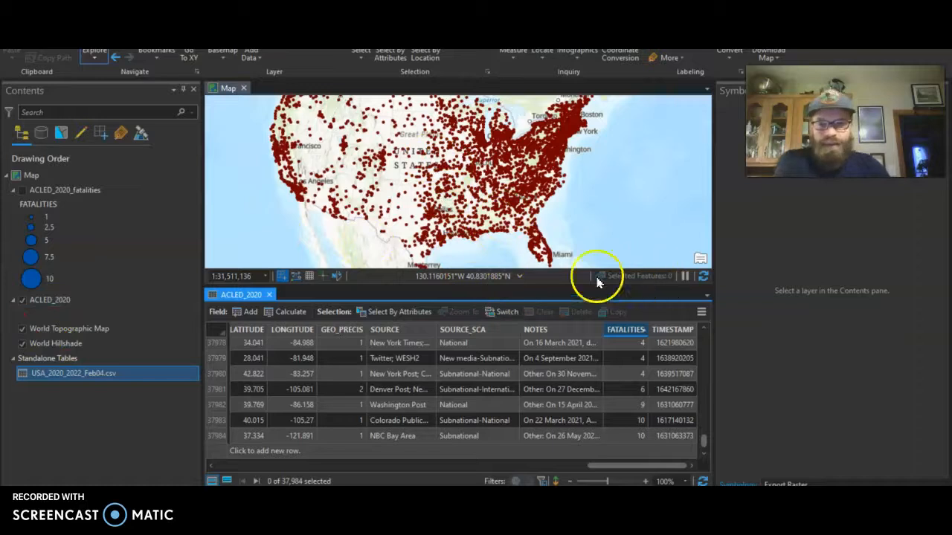
pyautogui.moveTo(443, 176); pyautogui.dragTo(466, 208)
pyautogui.scroll(-3, 441, 195)
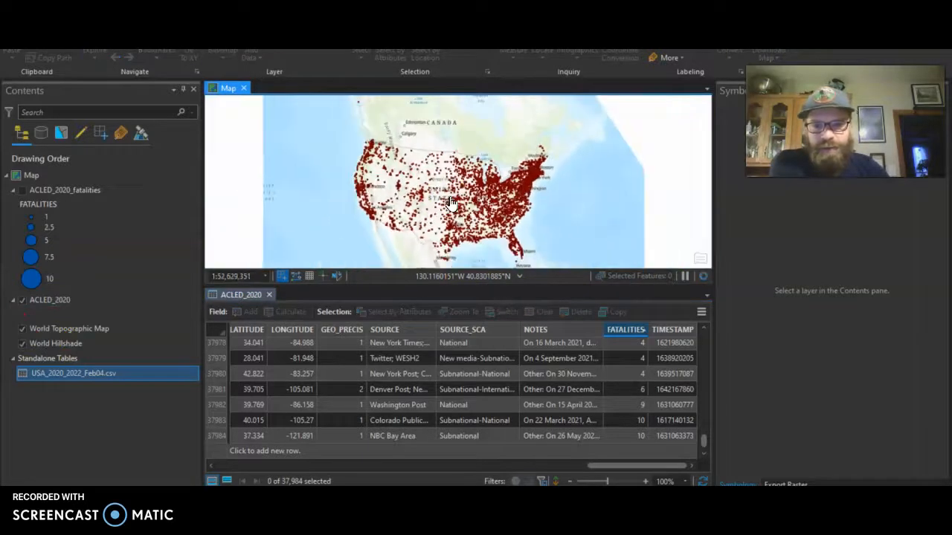
pyautogui.moveTo(374, 161); pyautogui.dragTo(452, 141)
pyautogui.moveTo(530, 191); pyautogui.dragTo(457, 199)
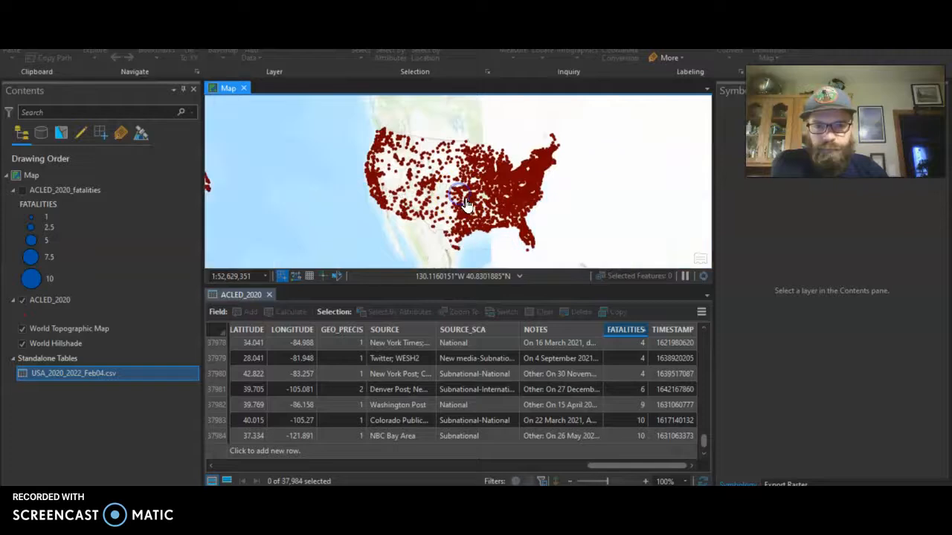
pyautogui.click(653, 284)
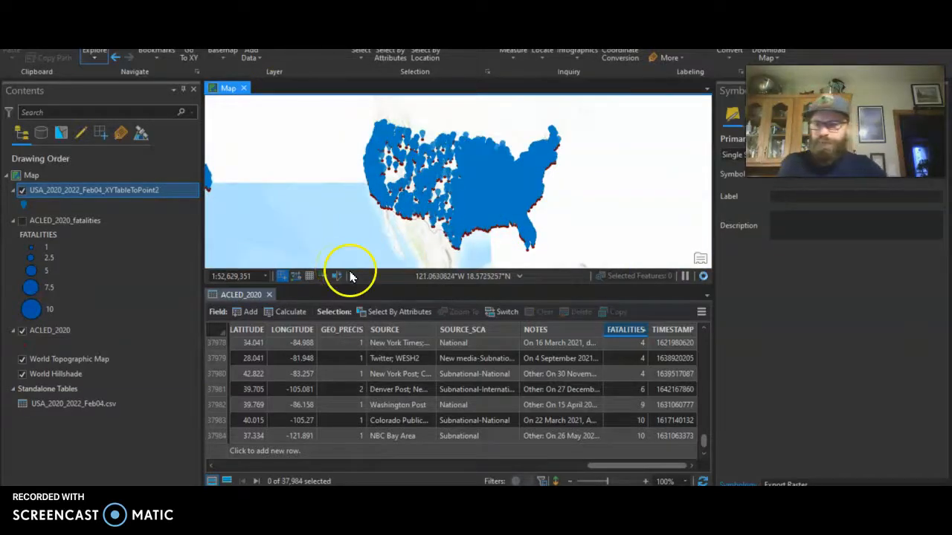
# Step: Remove the newly added XY point layer from the map
pyautogui.click(44, 191)
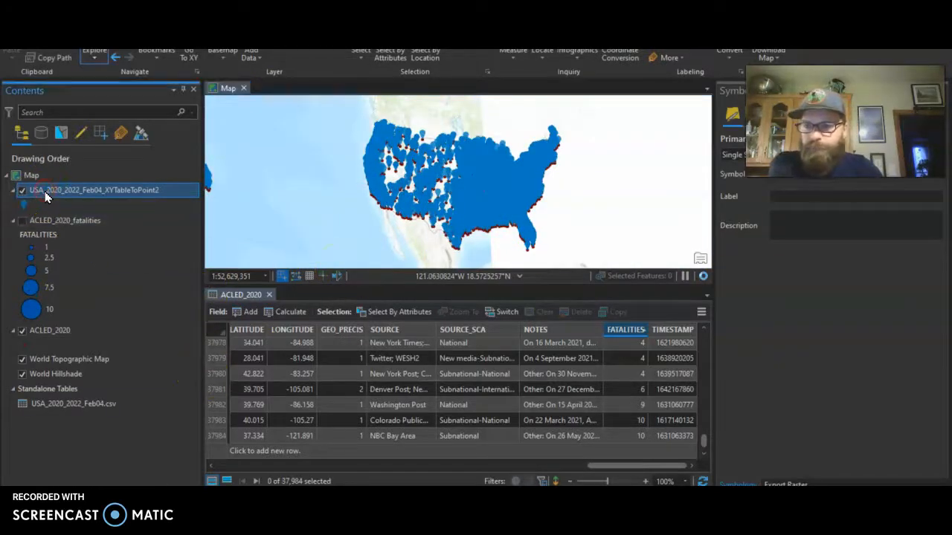
pyautogui.rightClick(45, 195)
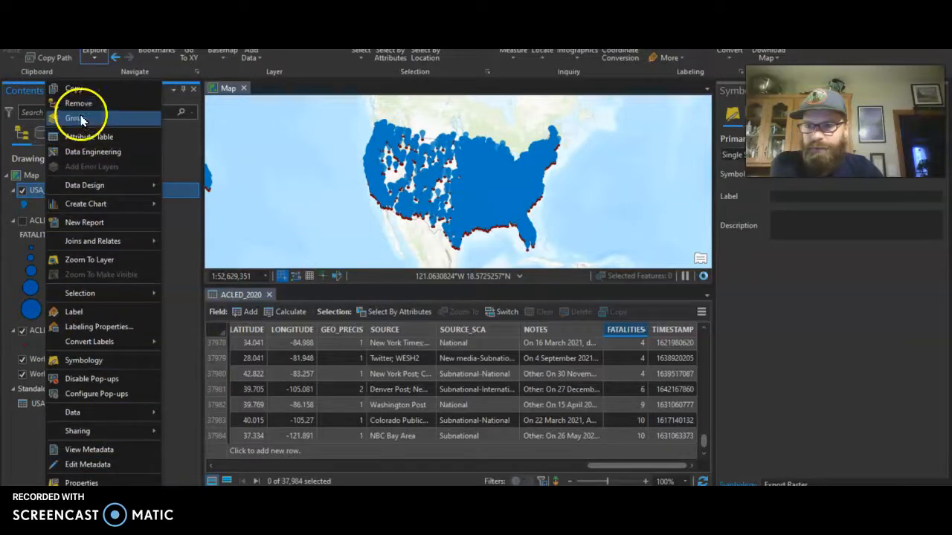
pyautogui.press('Escape')
pyautogui.click(106, 278)
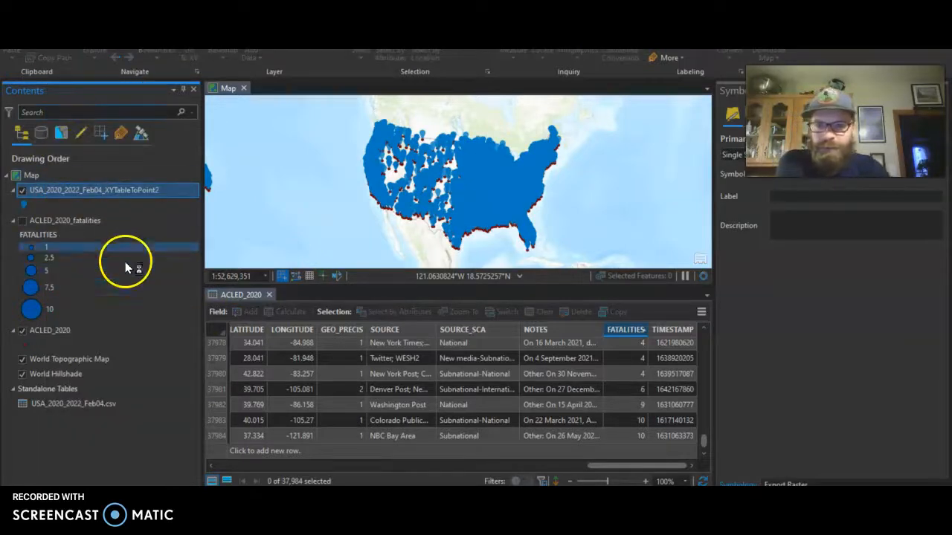
pyautogui.click(39, 194)
pyautogui.press('Delete')
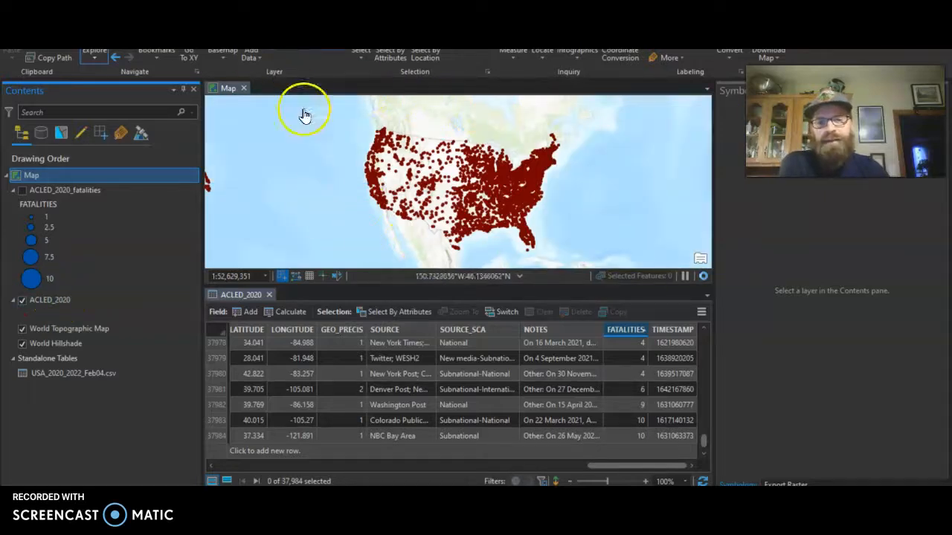
pyautogui.moveTo(604, 186); pyautogui.dragTo(595, 186)
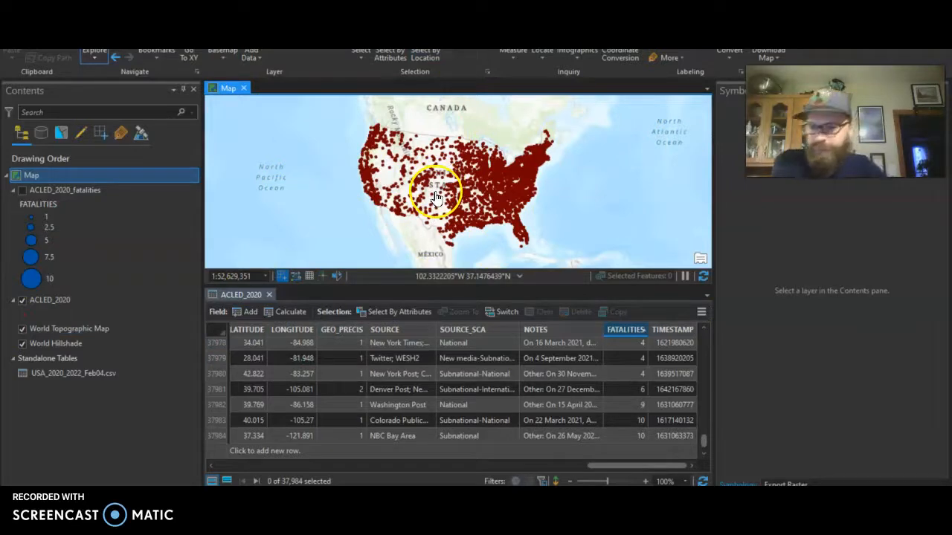
# Step: Start a new attribute selection on the ACLED_2020 layer with a clause on the FATALITIES field
pyautogui.click(56, 207)
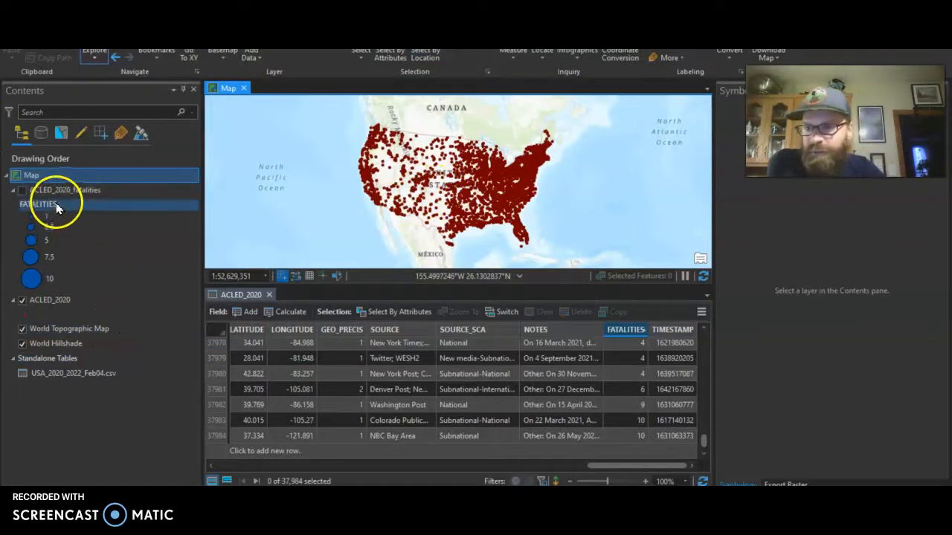
pyautogui.rightClick(63, 301)
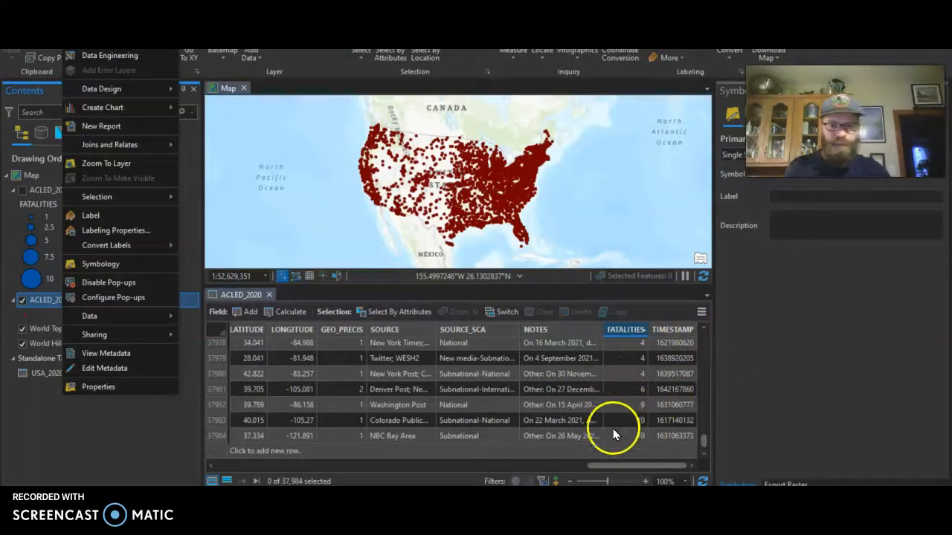
pyautogui.click(267, 206)
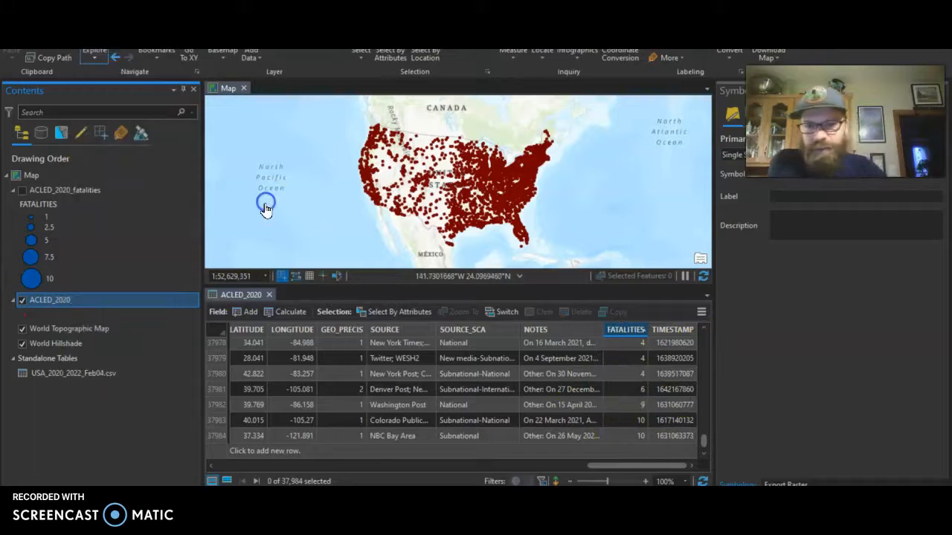
pyautogui.click(392, 61)
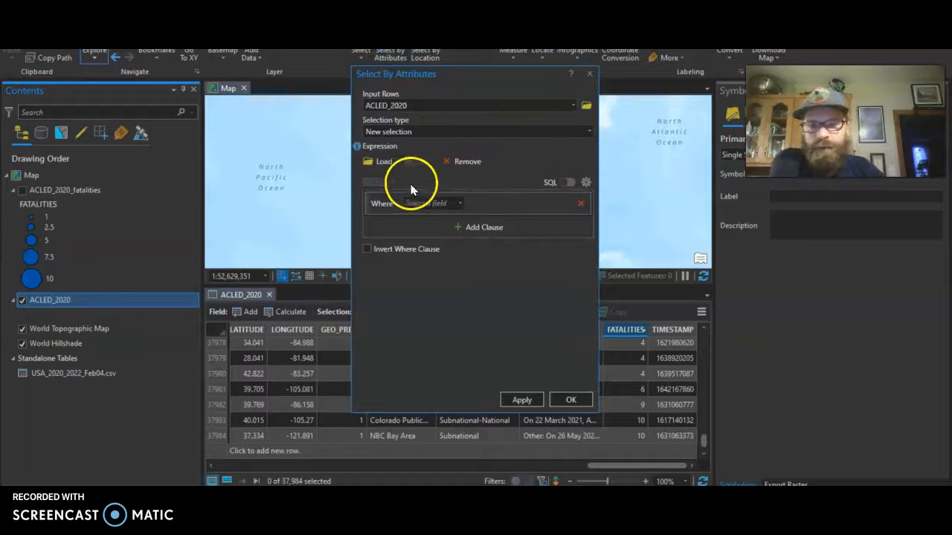
pyautogui.click(459, 203)
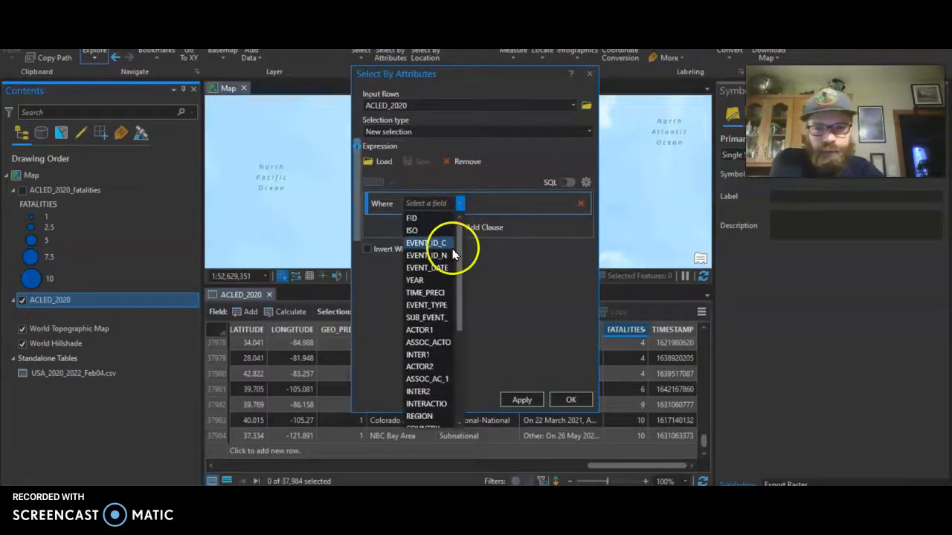
pyautogui.scroll(-5, 459, 305)
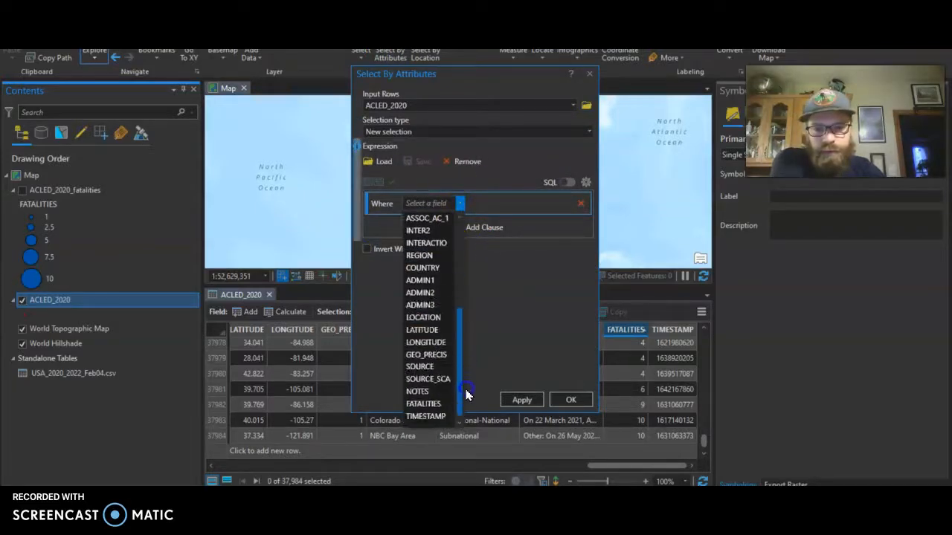
pyautogui.click(431, 402)
# Step: Apply the selection for FATALITIES greater than 0 and move the dialog clear of the map
pyautogui.click(503, 204)
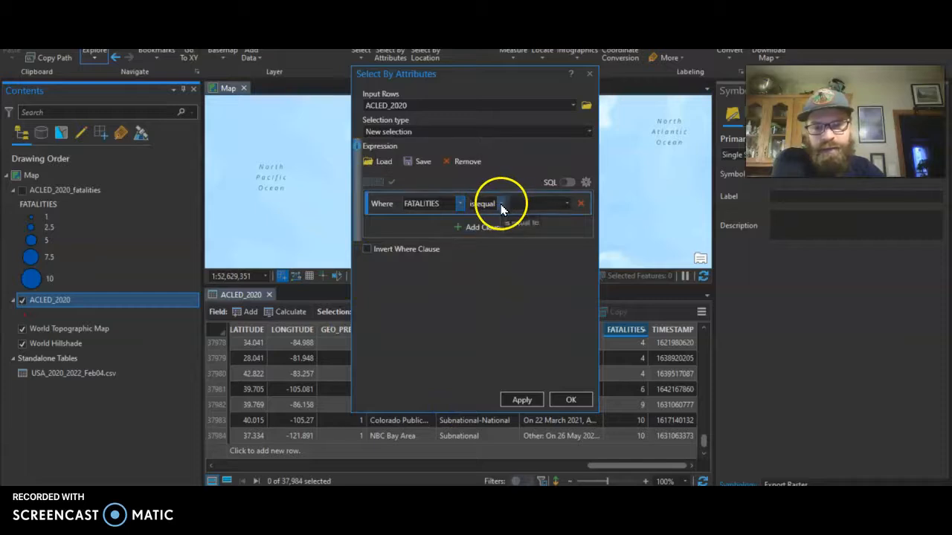
pyautogui.click(530, 243)
pyautogui.click(566, 203)
pyautogui.click(551, 218)
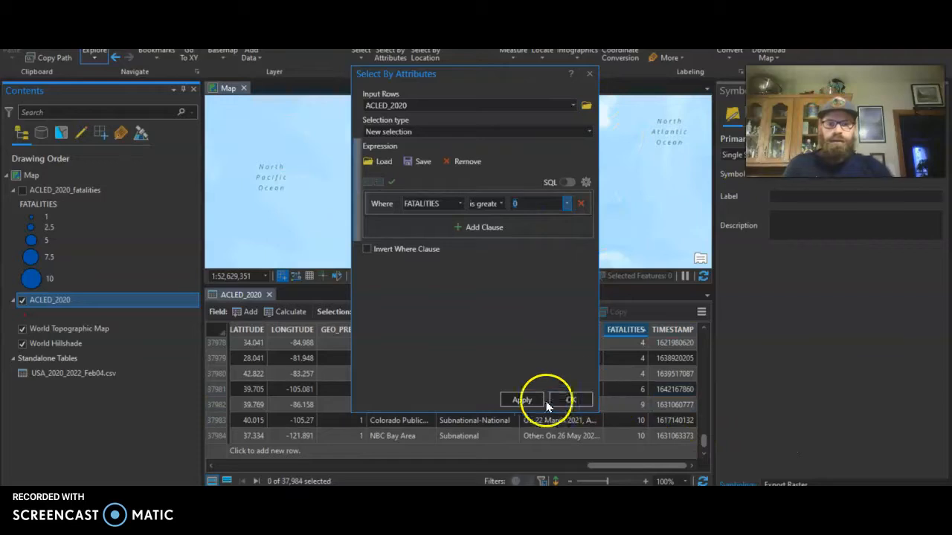
pyautogui.click(523, 405)
pyautogui.click(524, 400)
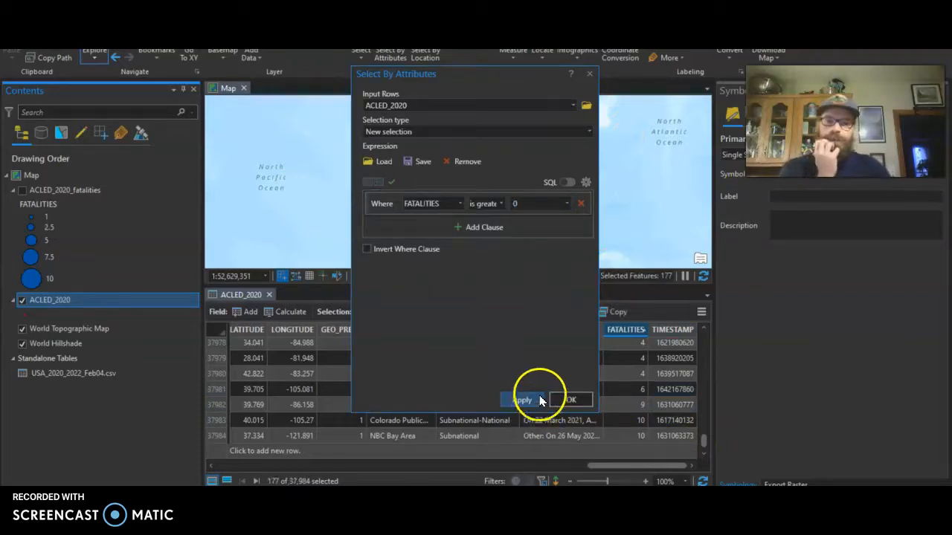
pyautogui.moveTo(500, 78)
pyautogui.mouseDown()
pyautogui.moveTo(508, 133)
pyautogui.moveTo(261, 290)
pyautogui.mouseUp()
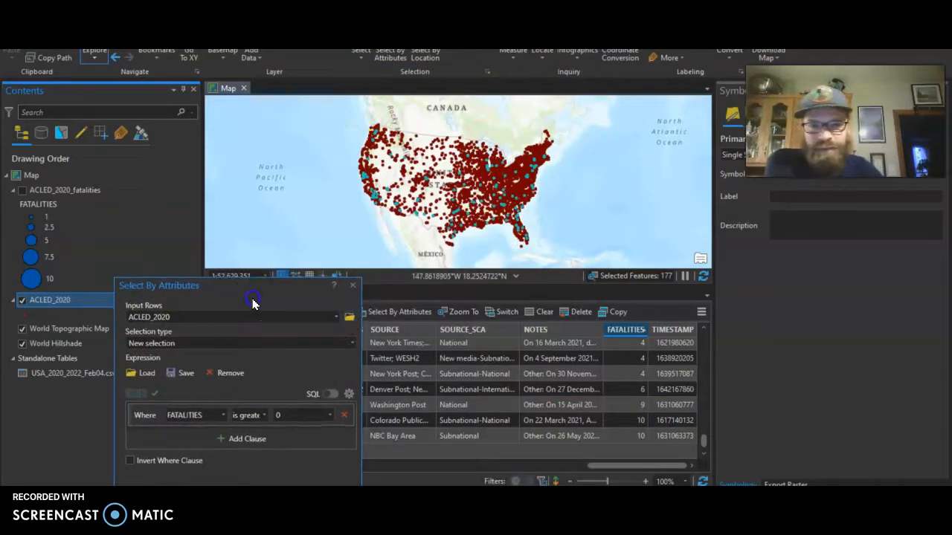
pyautogui.moveTo(271, 293); pyautogui.dragTo(370, 283)
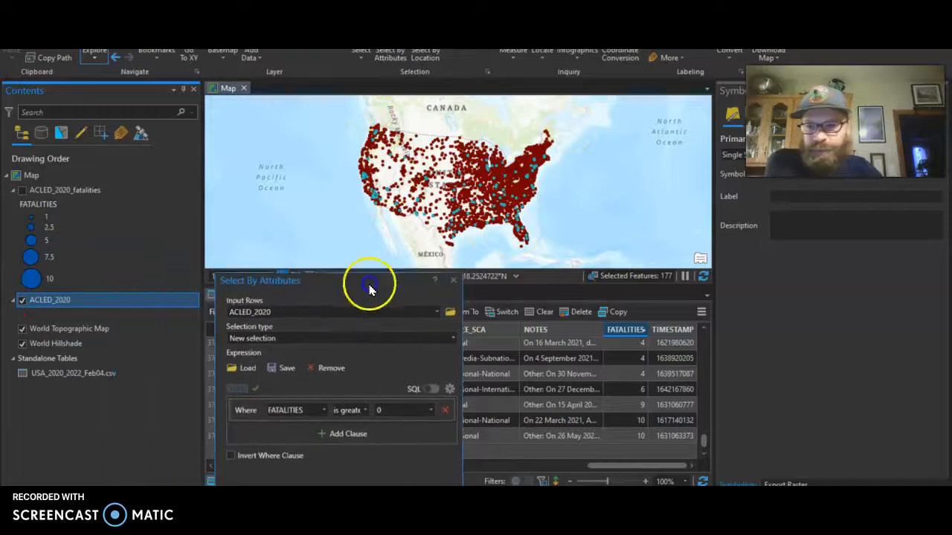
pyautogui.rightClick(60, 302)
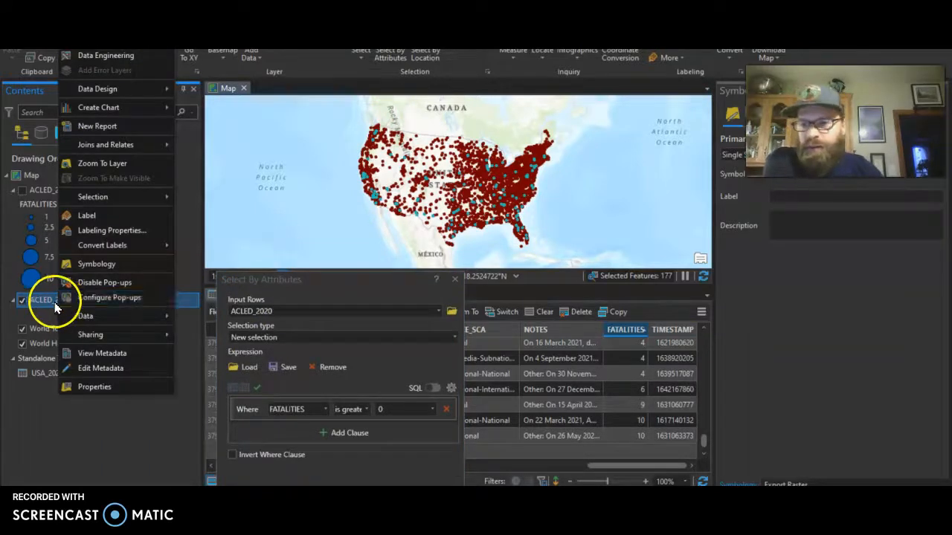
pyautogui.moveTo(132, 319)
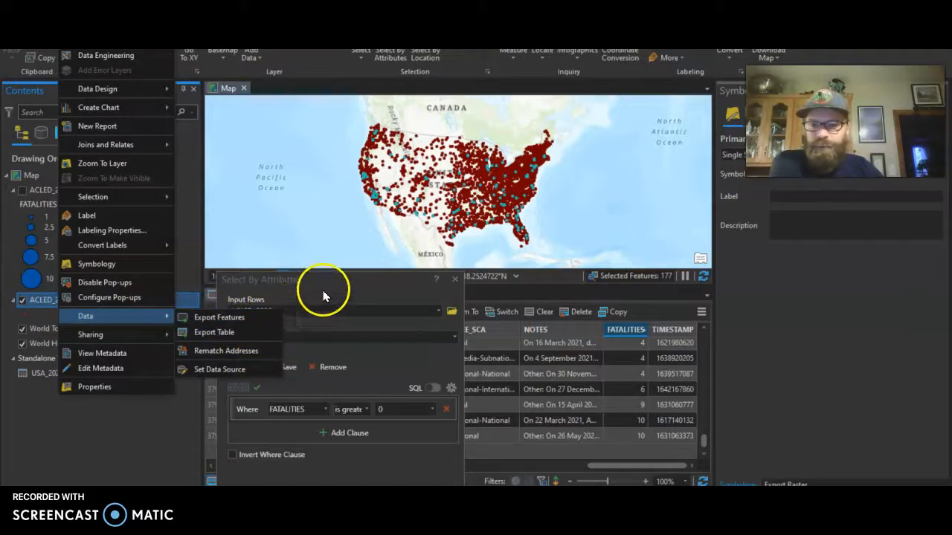
pyautogui.click(365, 292)
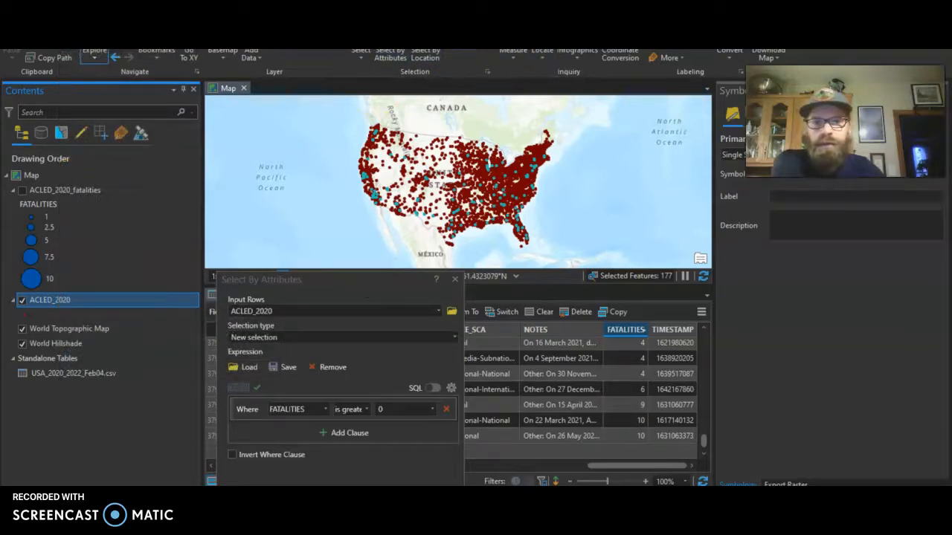
# Step: Clear the feature selection, closing Select By Attributes, and hide the ACLED_2020 layer
pyautogui.click(452, 43)
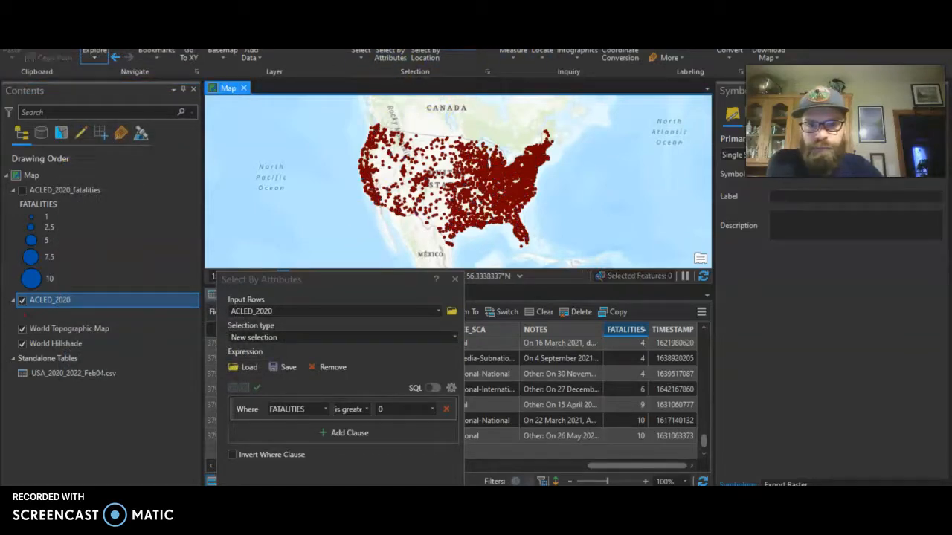
pyautogui.click(456, 280)
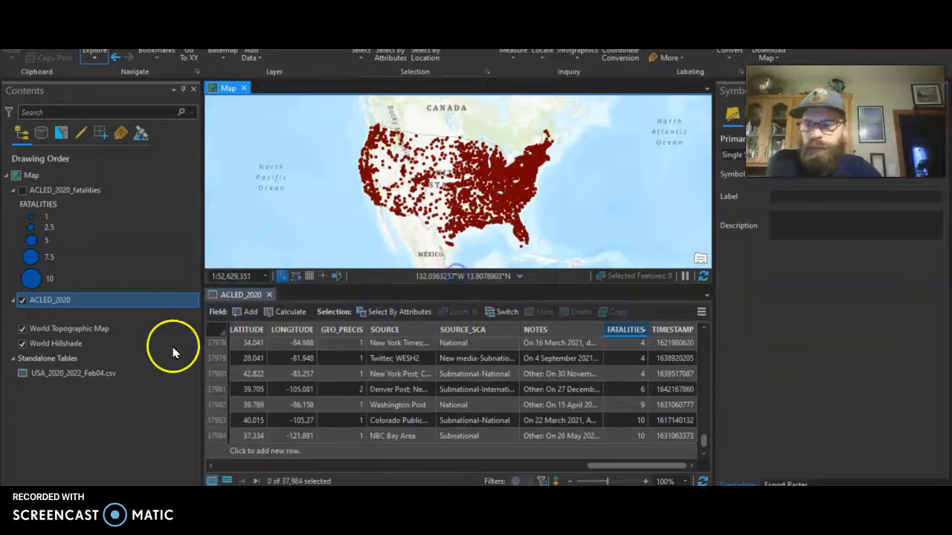
pyautogui.click(22, 300)
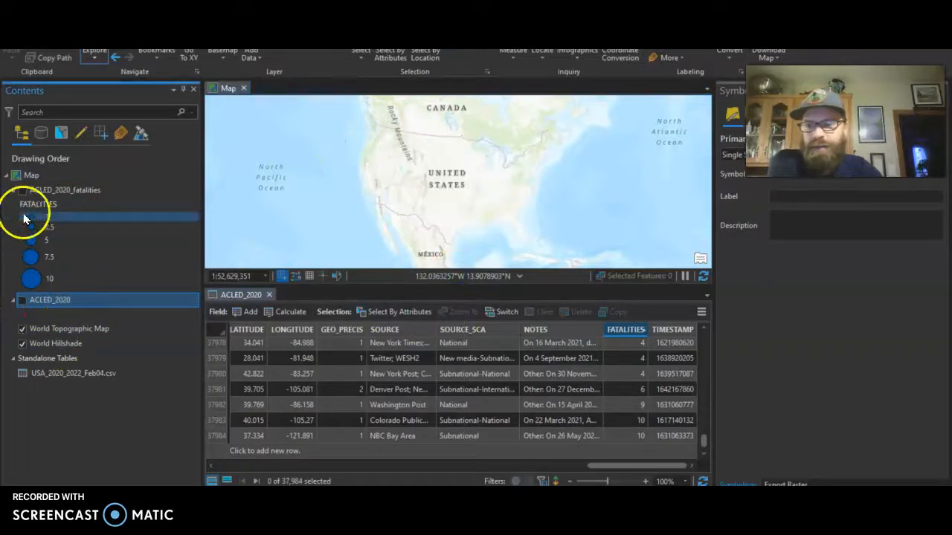
# Step: Show the ACLED_2020_fatalities layer and close the ACLED_2020 attribute table to examine the fatality symbols across the United States
pyautogui.click(30, 190)
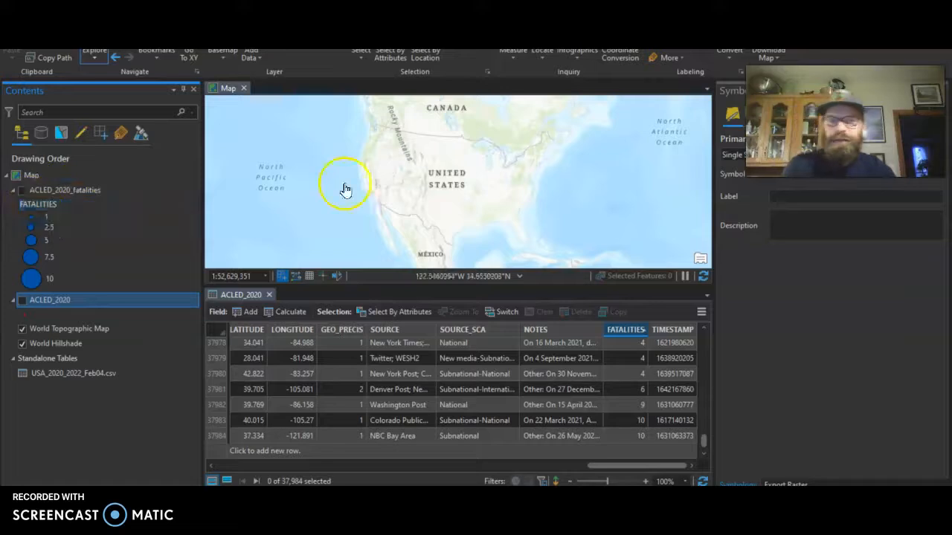
pyautogui.click(22, 191)
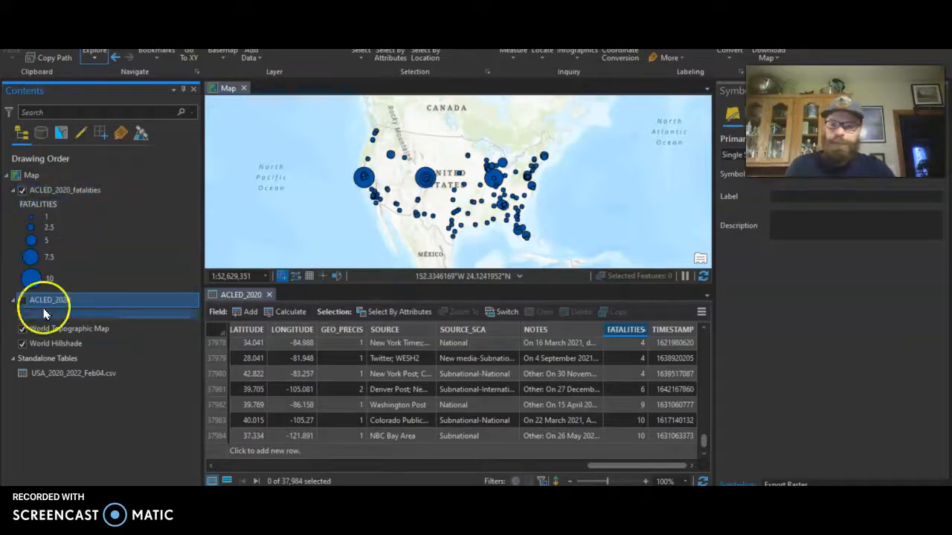
pyautogui.click(269, 294)
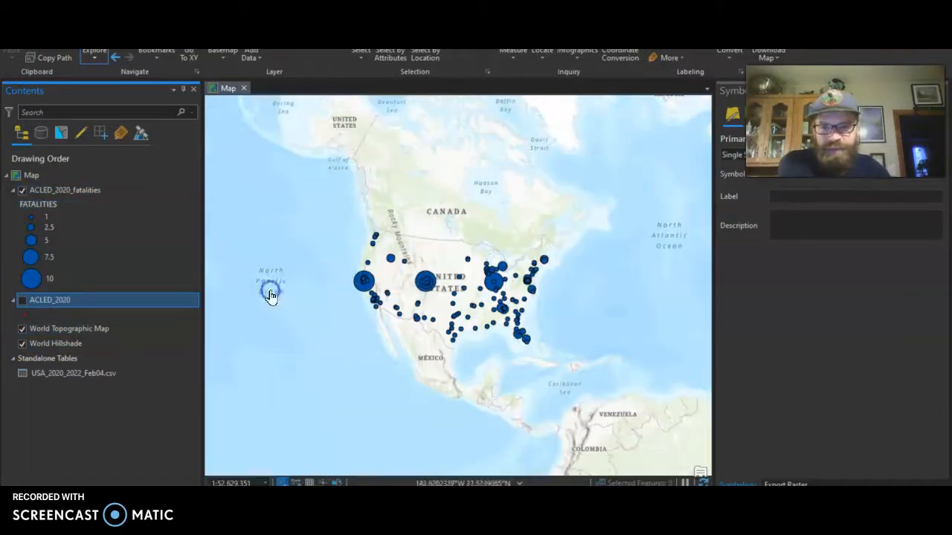
pyautogui.scroll(2, 443, 323)
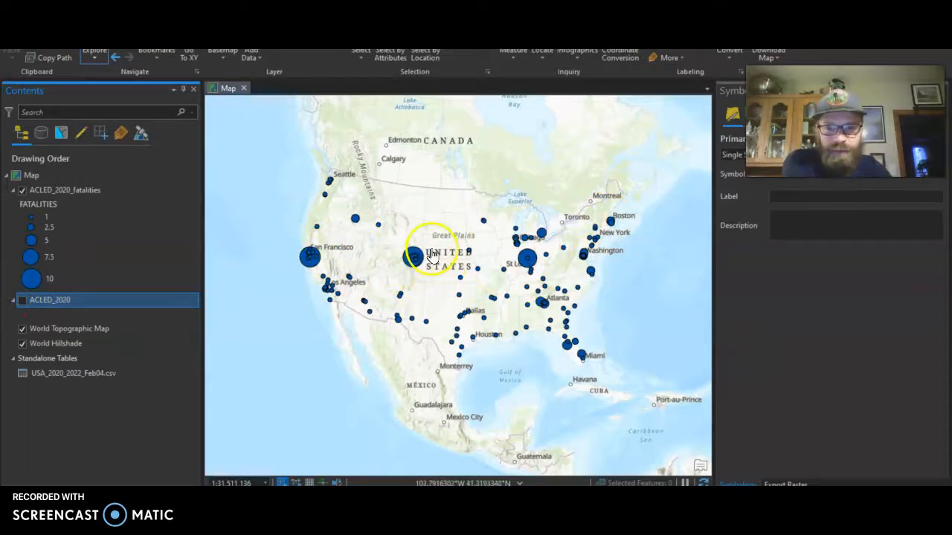
pyautogui.scroll(3, 414, 258)
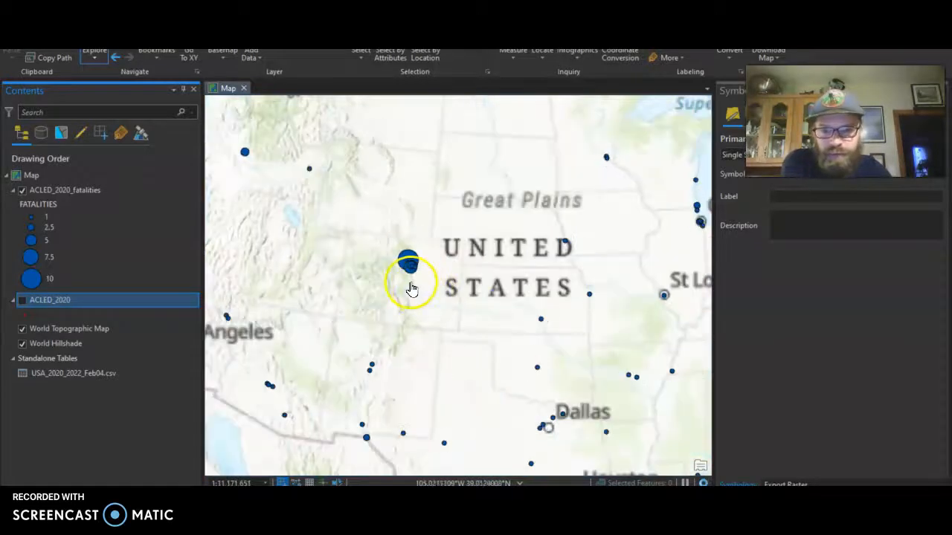
pyautogui.scroll(-2, 452, 328)
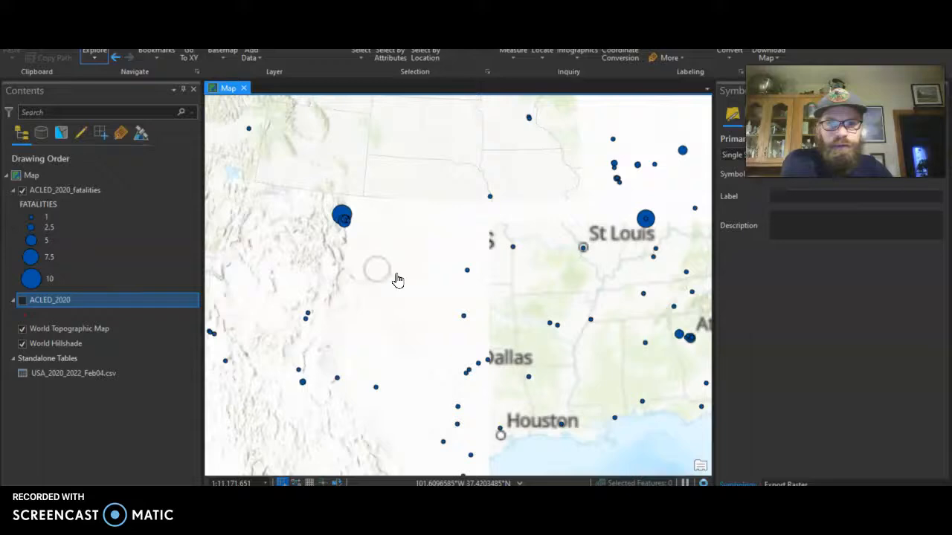
pyautogui.scroll(-1, 596, 270)
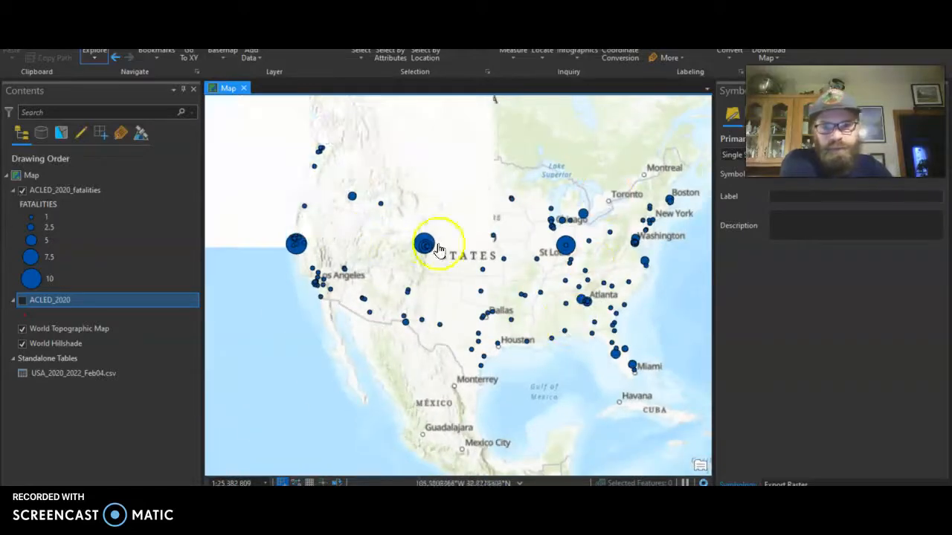
pyautogui.moveTo(415, 277); pyautogui.dragTo(371, 288)
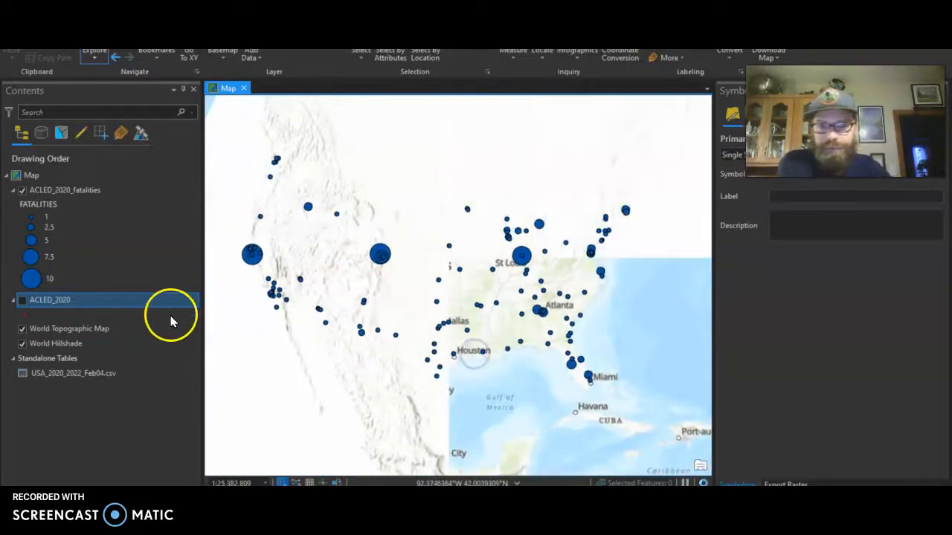
# Step: Open the ACLED_2020 attribute table and start a new attribute selection with a clause on the SUB_EVENT_ field
pyautogui.rightClick(46, 304)
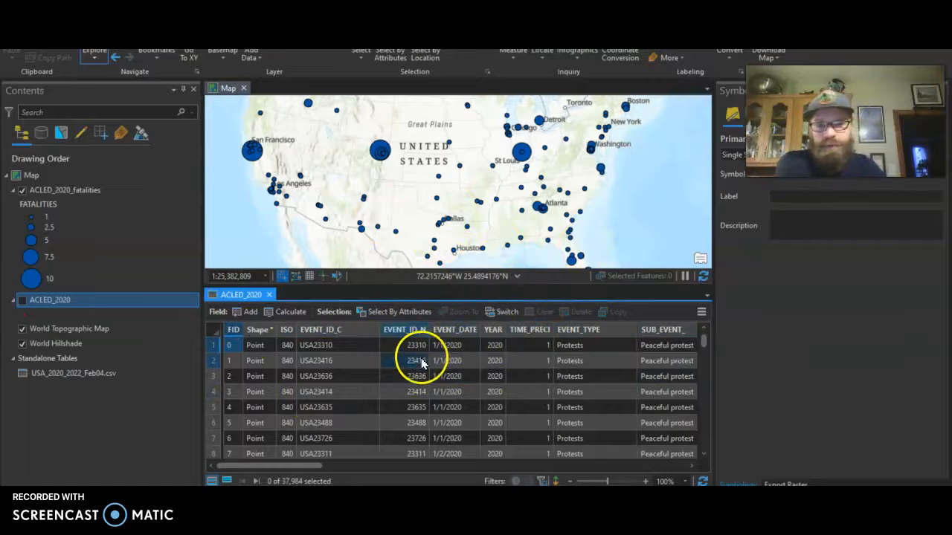
pyautogui.moveTo(302, 473); pyautogui.dragTo(362, 467)
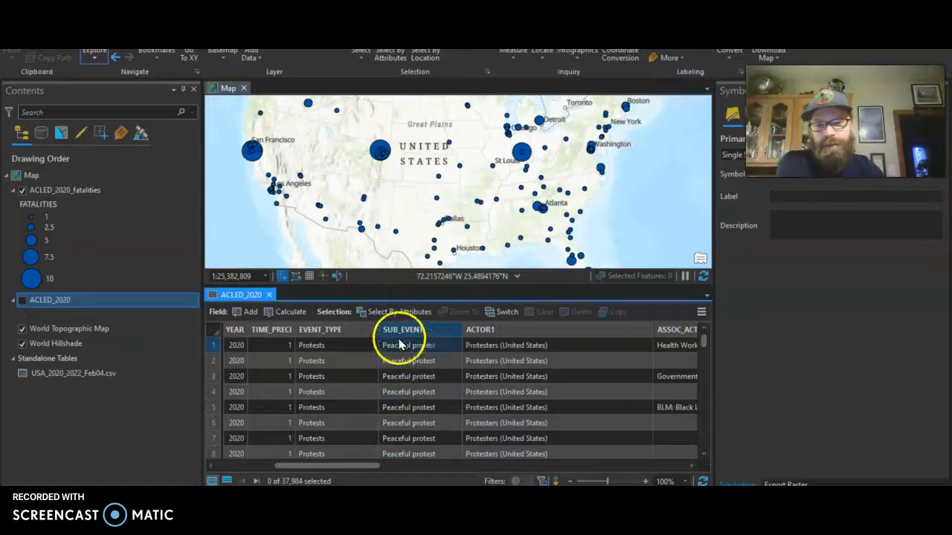
pyautogui.click(391, 55)
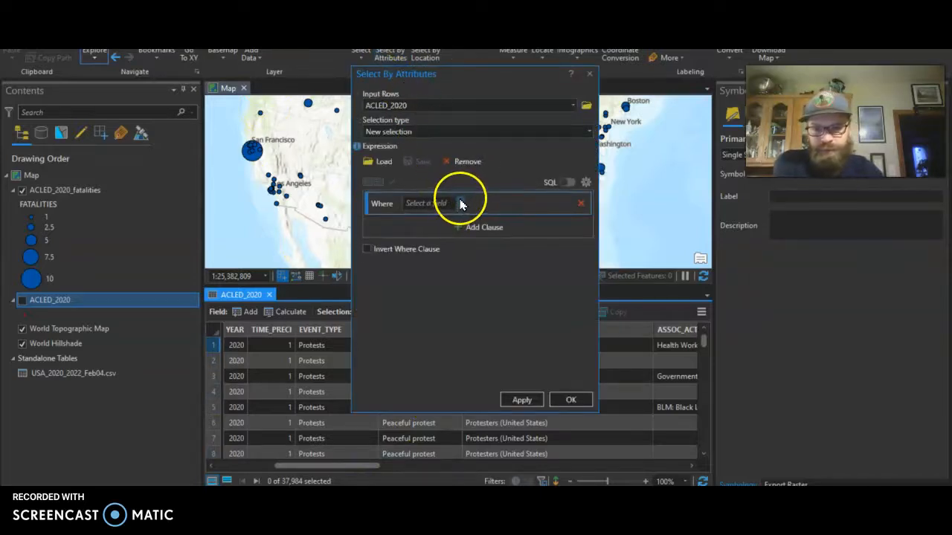
pyautogui.click(461, 203)
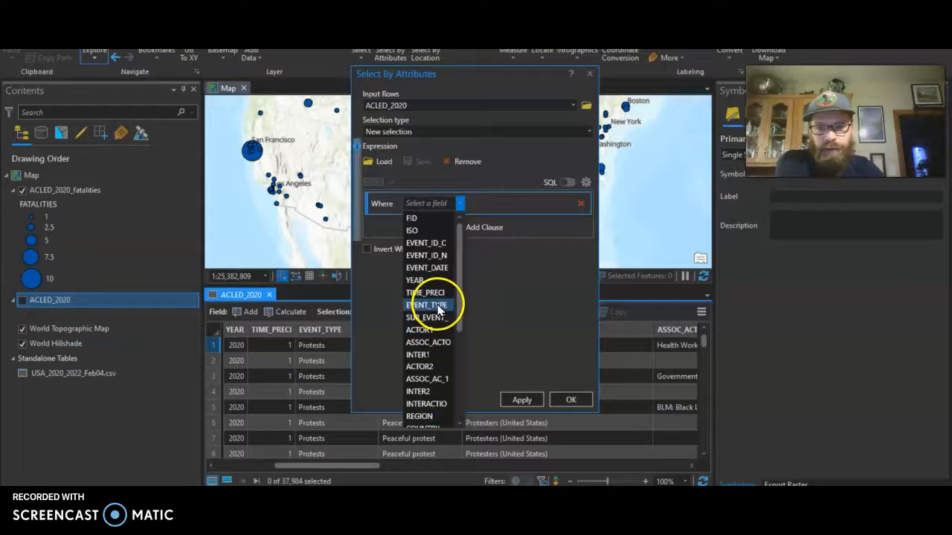
pyautogui.click(438, 318)
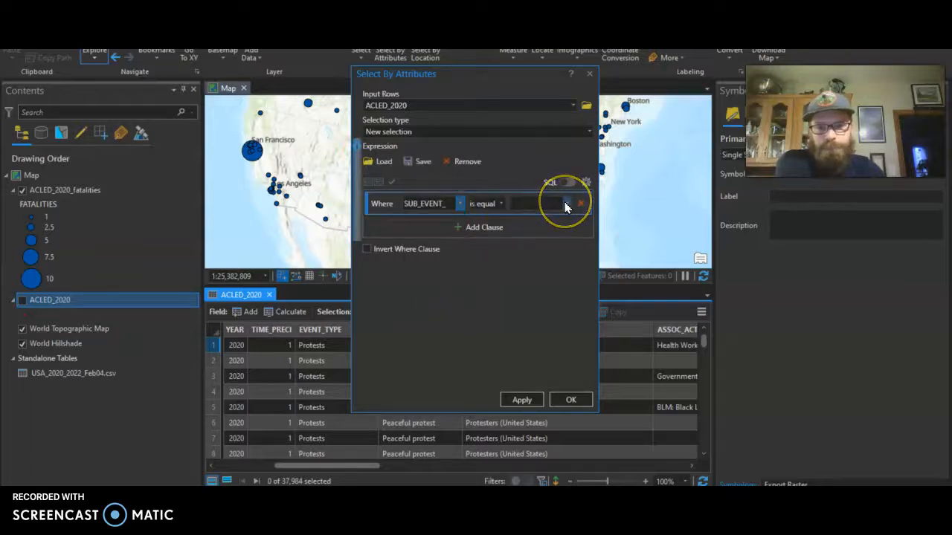
# Step: Apply the selection for SUB_EVENT_ is not equal to Peaceful protest, close Select By Attributes, and show the ACLED_2020 layer
pyautogui.click(501, 205)
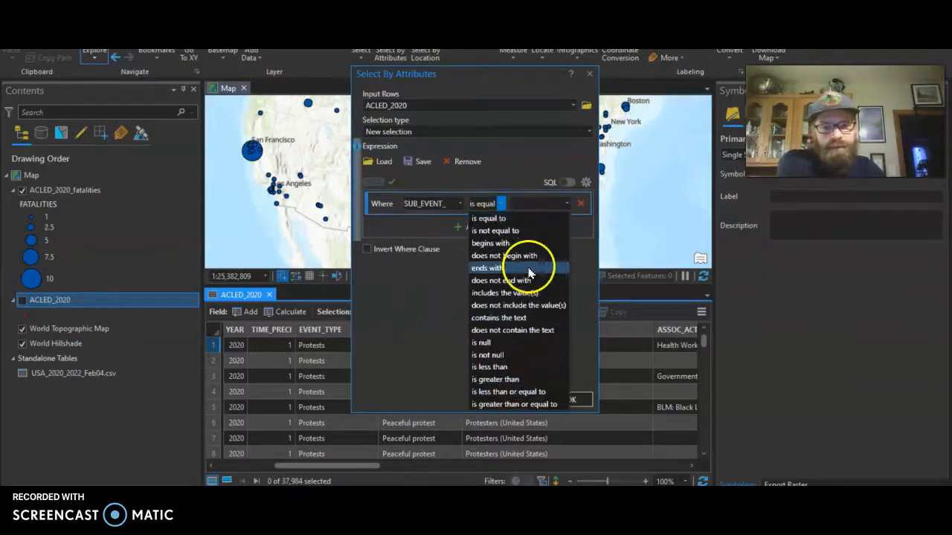
pyautogui.click(517, 230)
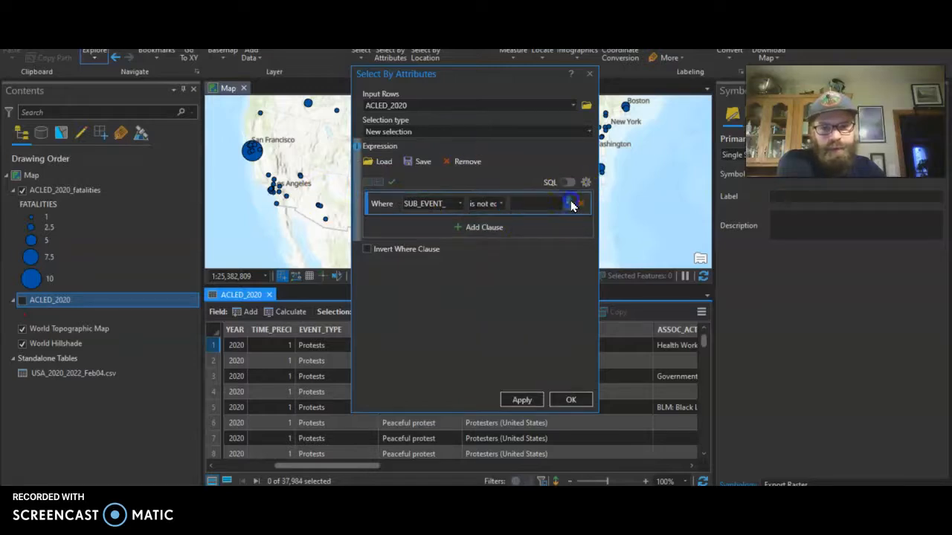
pyautogui.click(571, 205)
pyautogui.moveTo(580, 272); pyautogui.dragTo(584, 294)
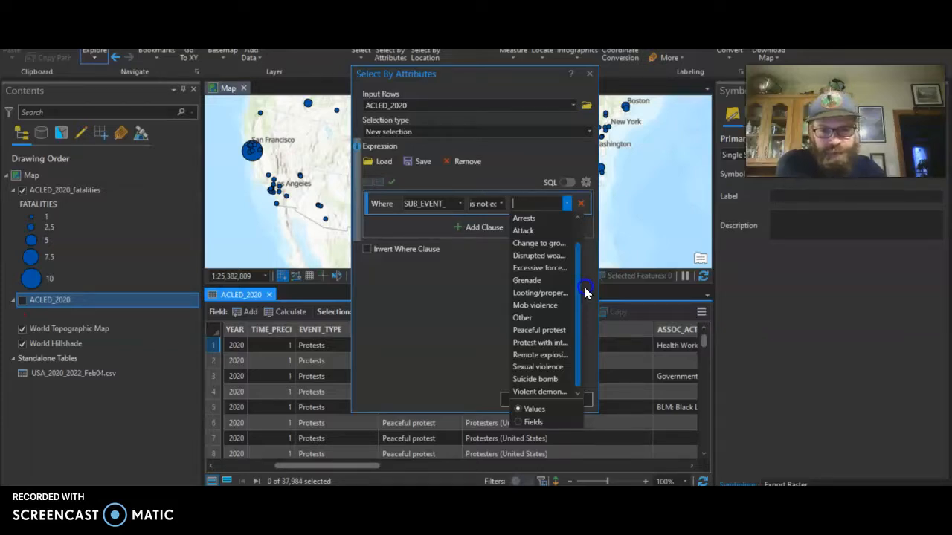
pyautogui.click(550, 330)
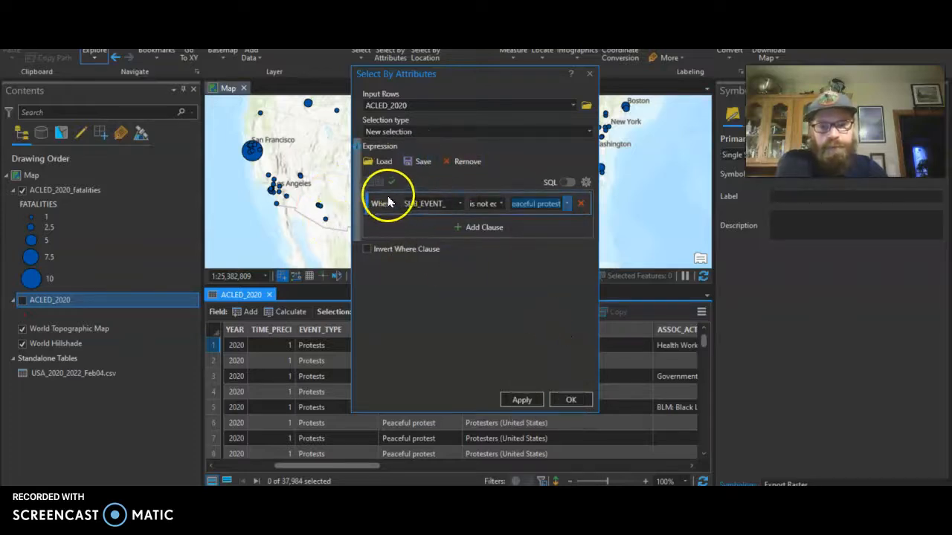
pyautogui.click(524, 401)
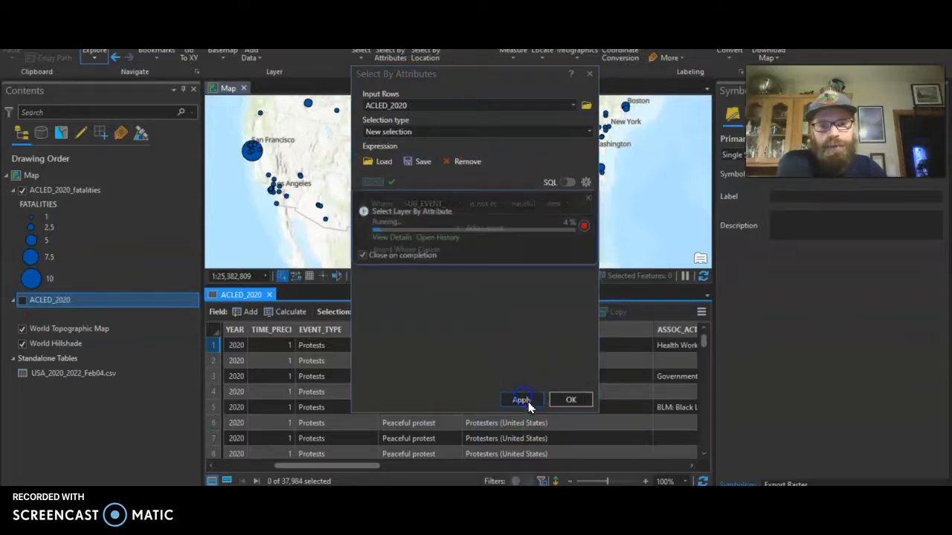
pyautogui.click(589, 74)
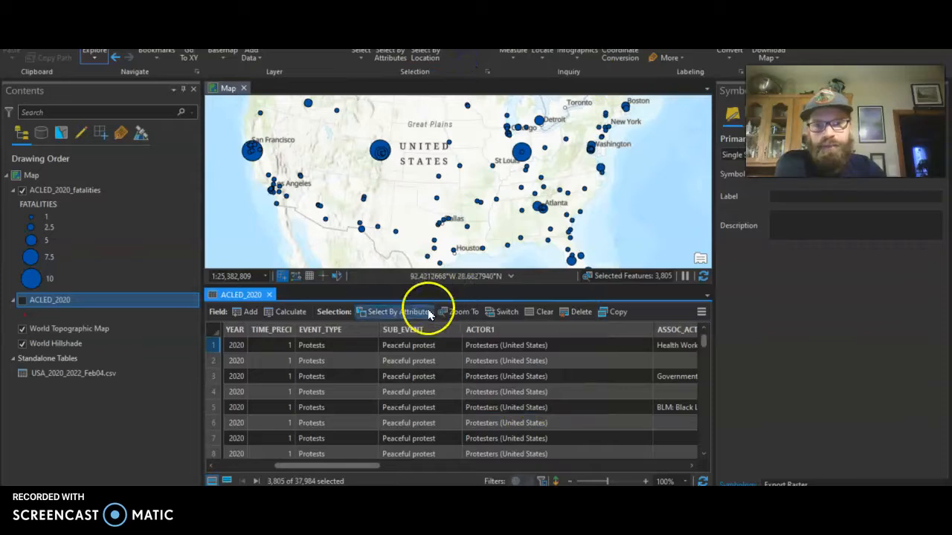
pyautogui.click(21, 300)
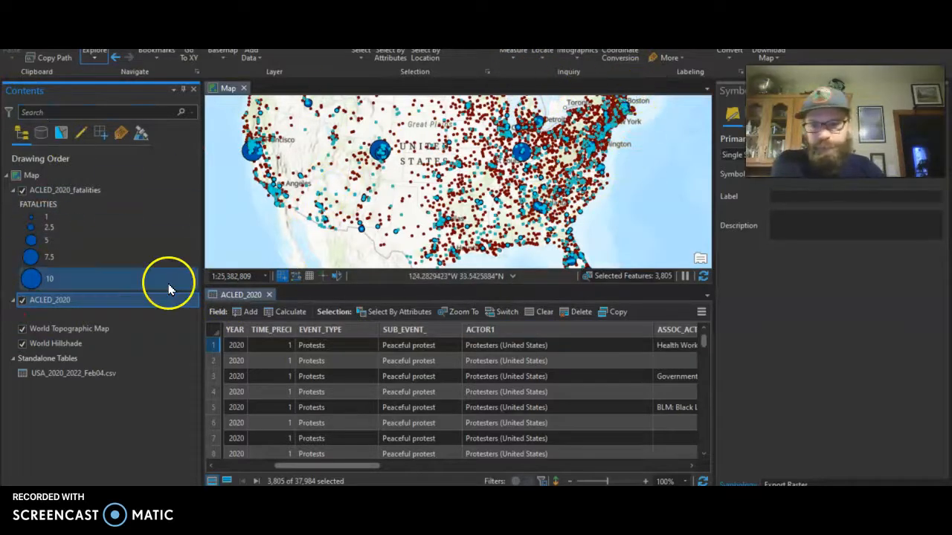
pyautogui.rightClick(54, 305)
pyautogui.moveTo(103, 323)
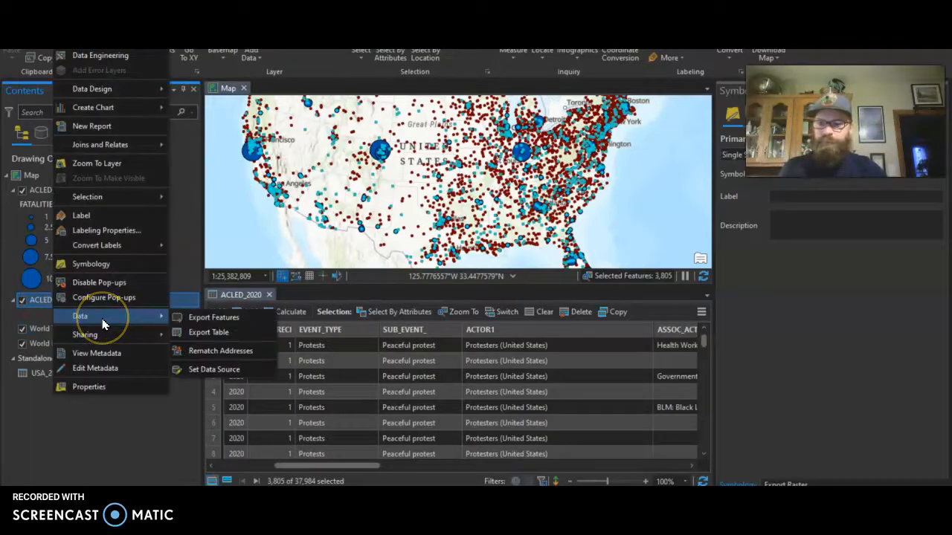
pyautogui.click(213, 318)
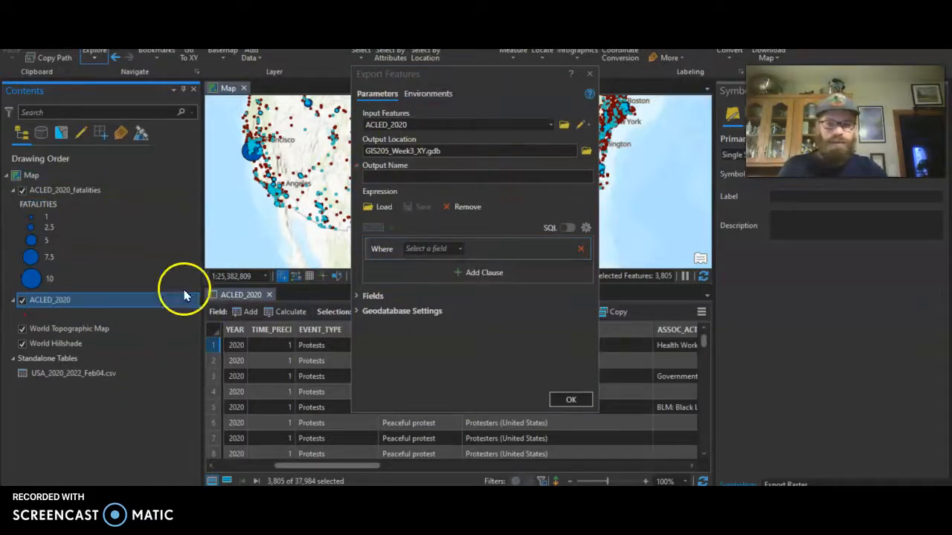
pyautogui.click(570, 399)
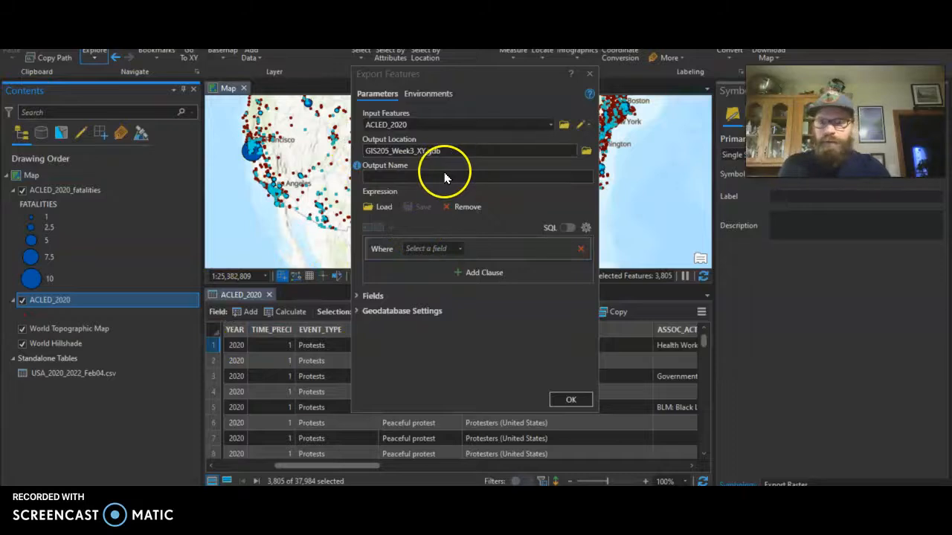
pyautogui.click(590, 75)
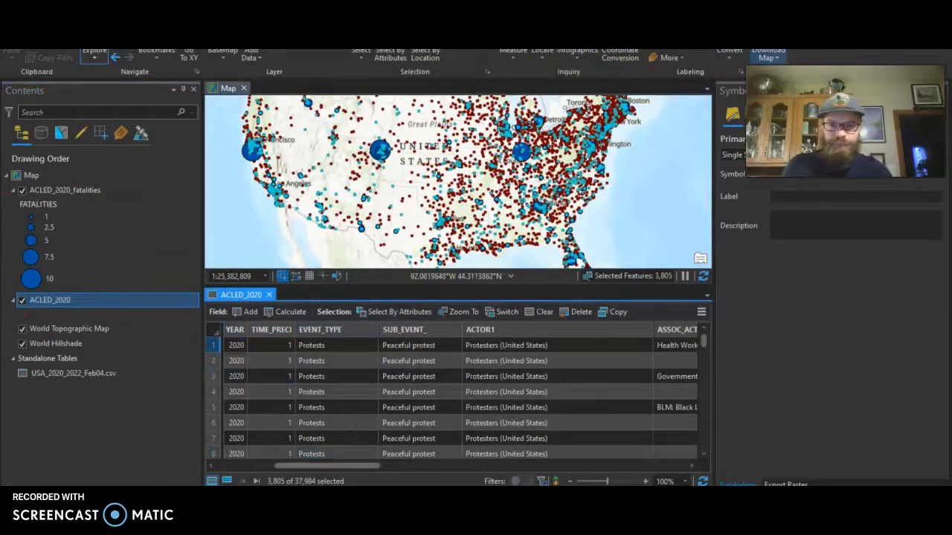
pyautogui.moveTo(414, 202); pyautogui.dragTo(459, 232)
pyautogui.click(156, 98)
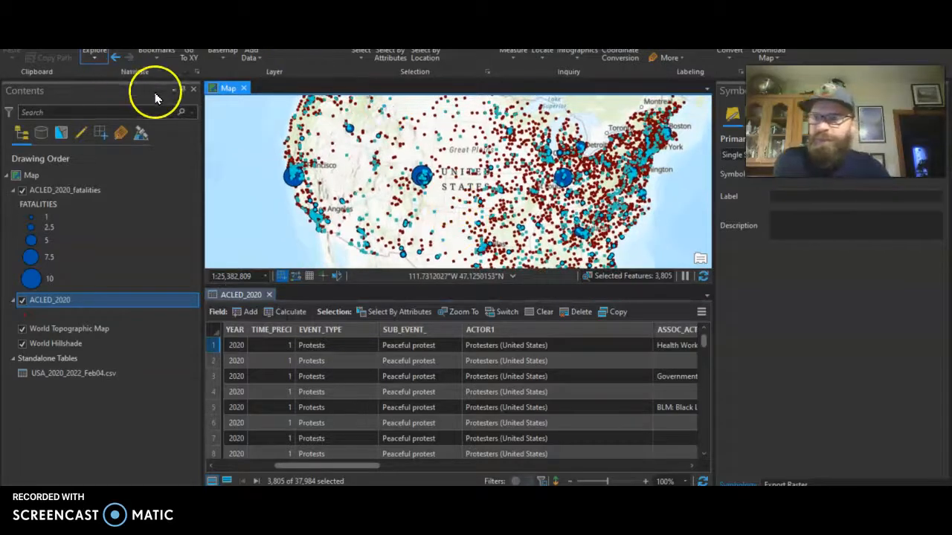